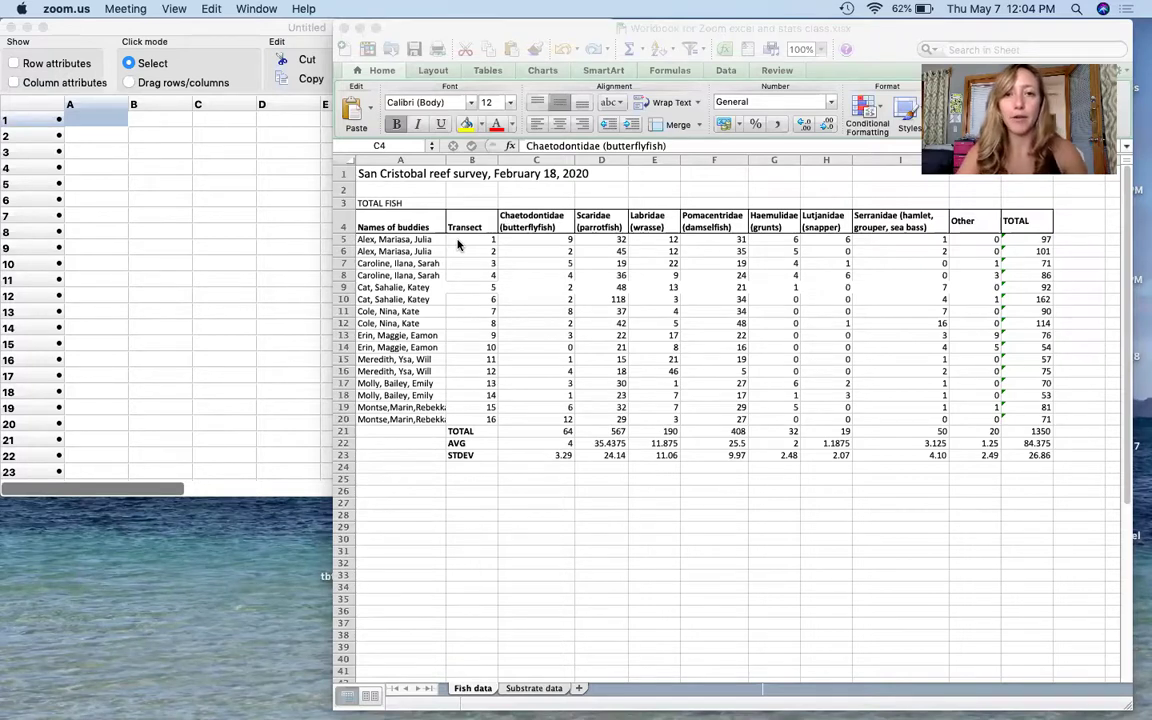
- Clear the Excel selection and bring the empty Past4 Untitled sheet in front of the workbook
left_click(510, 243)
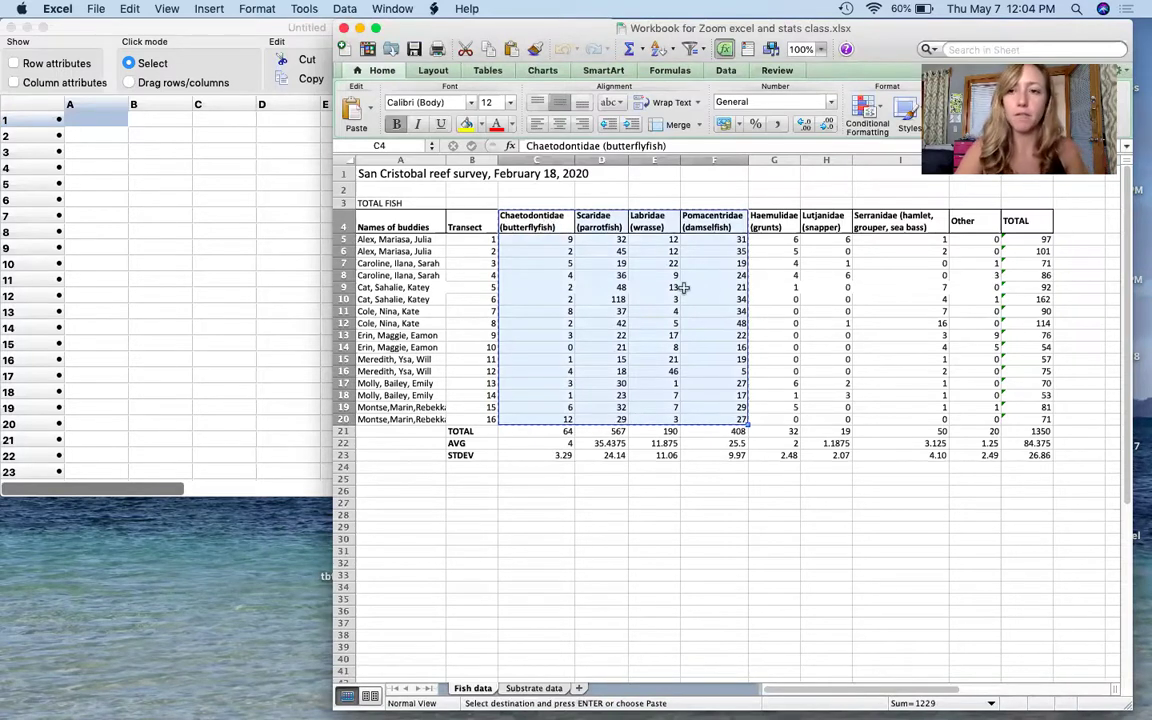
left_click(530, 251)
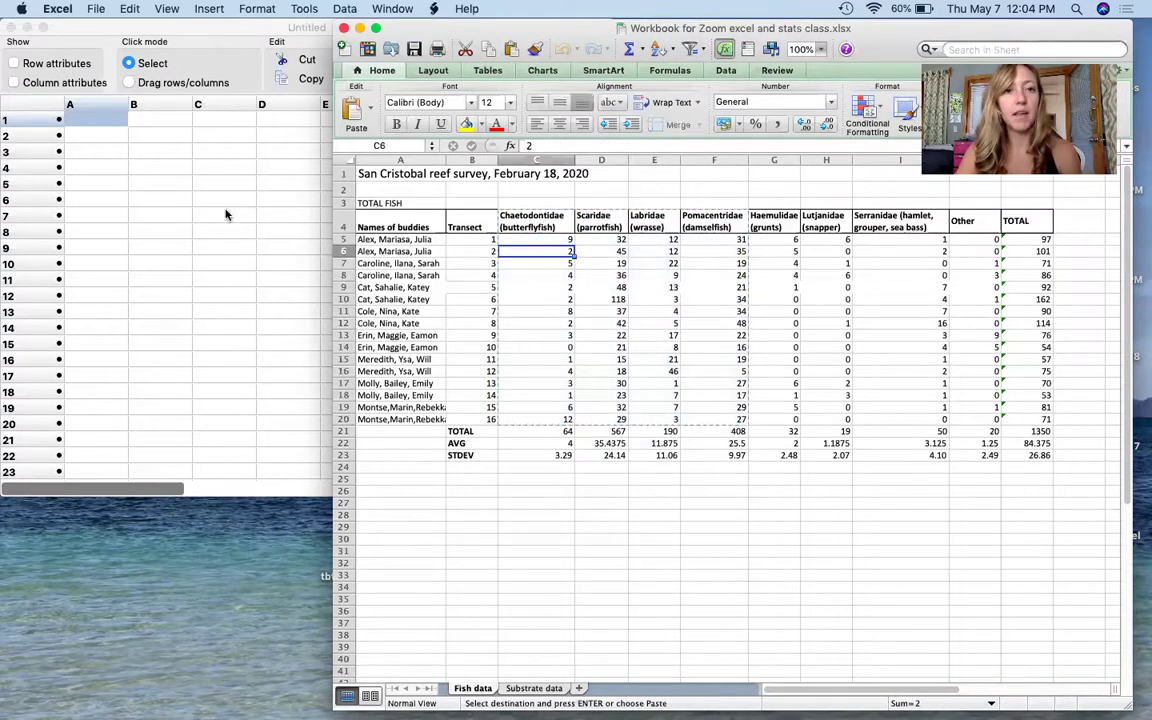
left_click(220, 206)
left_click_drag(229, 18, 234, 38)
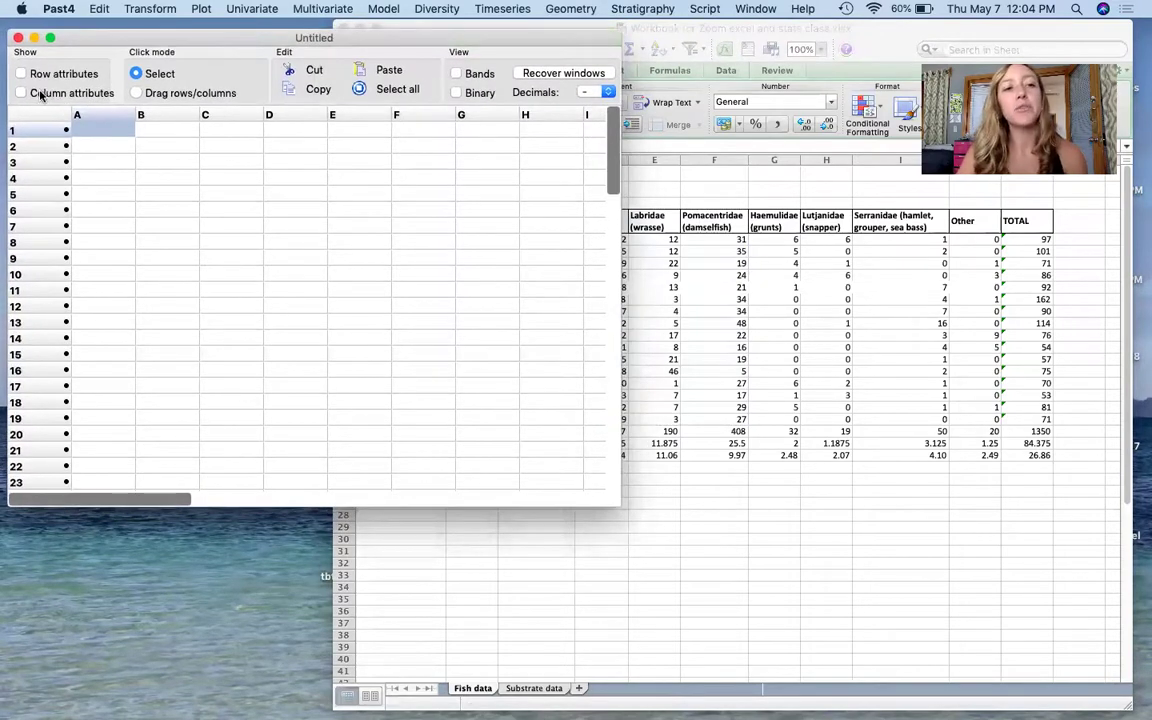
- Show Past's column Name and Type rows and select column A's Name cell
left_click(37, 94)
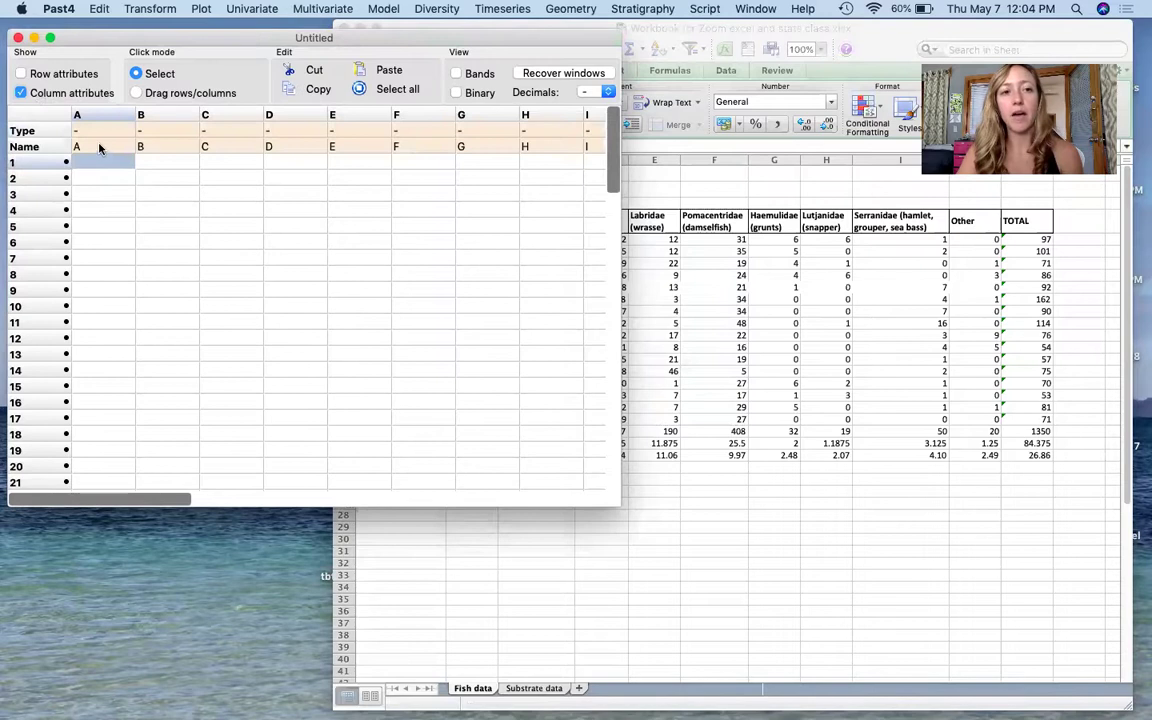
left_click(82, 147)
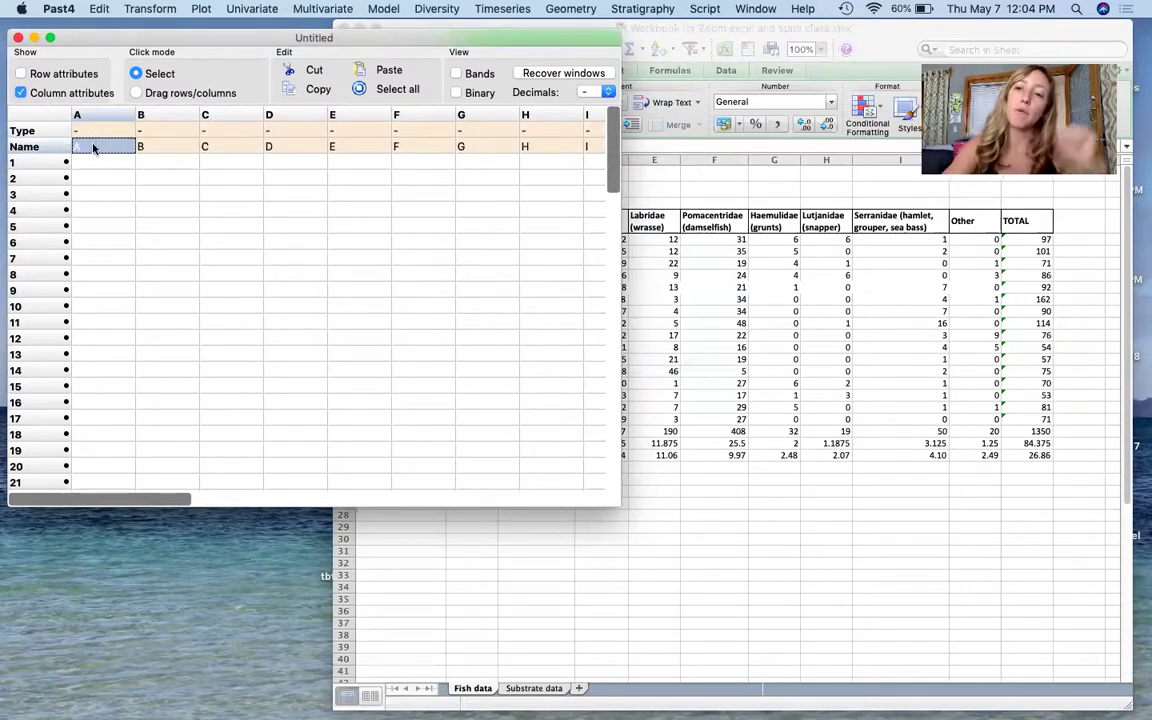
left_click(660, 300)
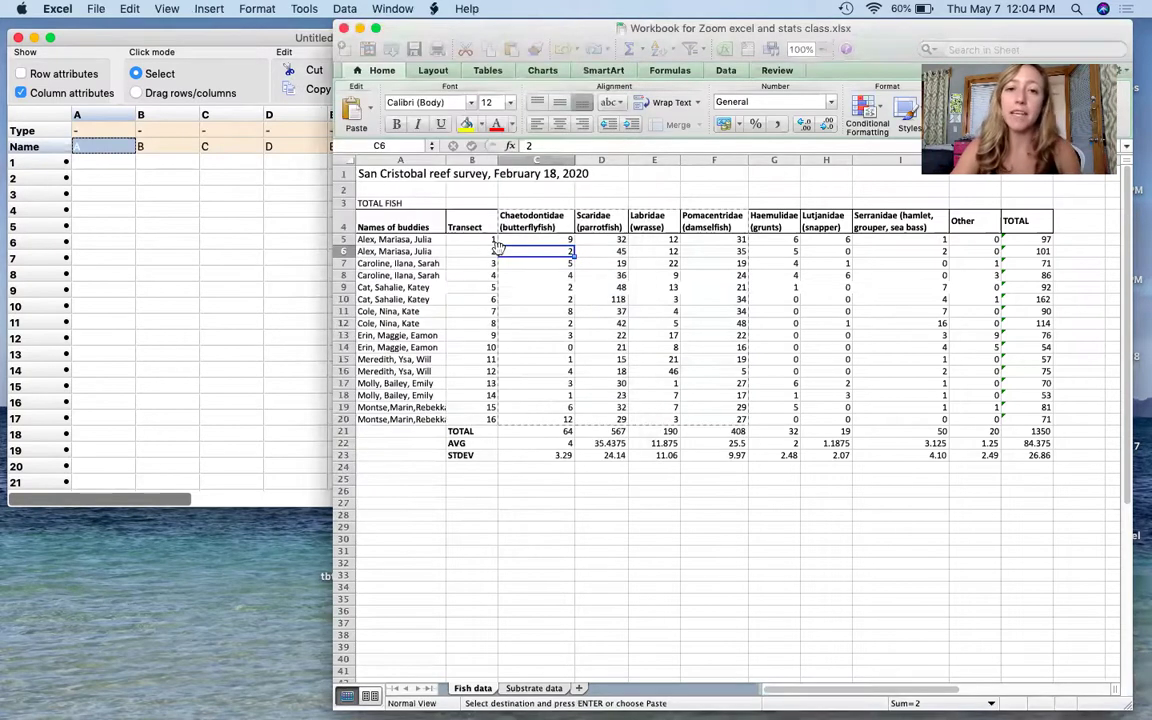
left_click(154, 148)
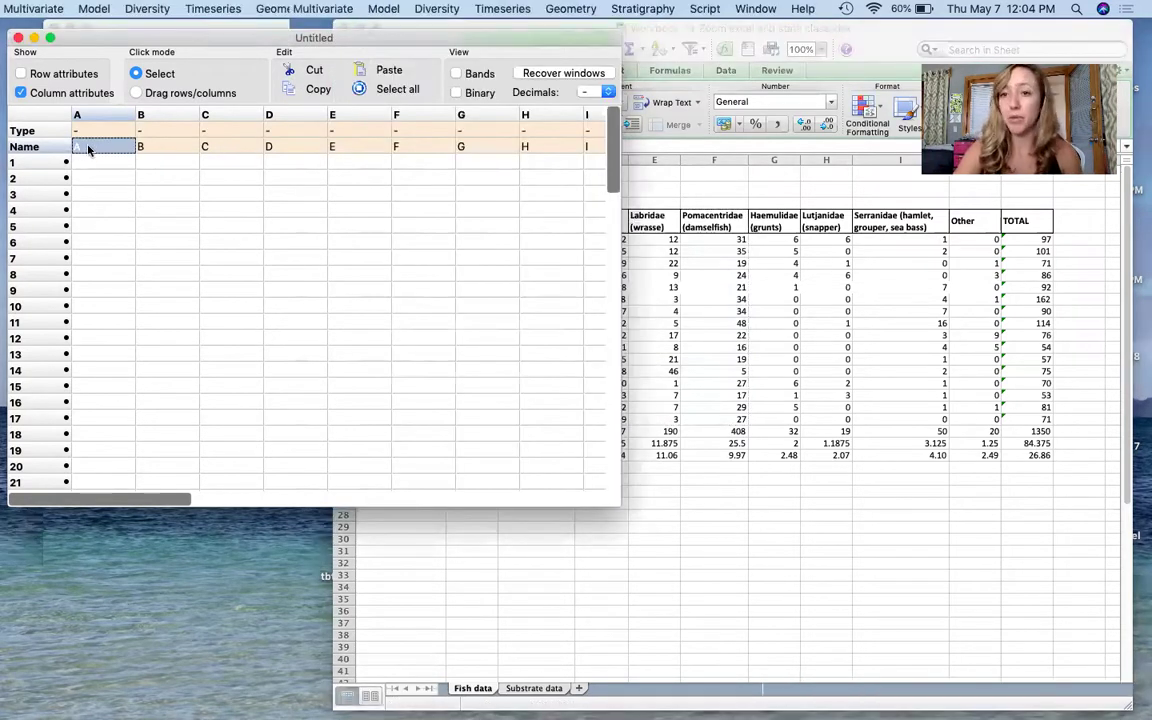
- Reselect Excel's C4:F20 fish counts with the family headers, then return to column A's Name cell
left_click(671, 197)
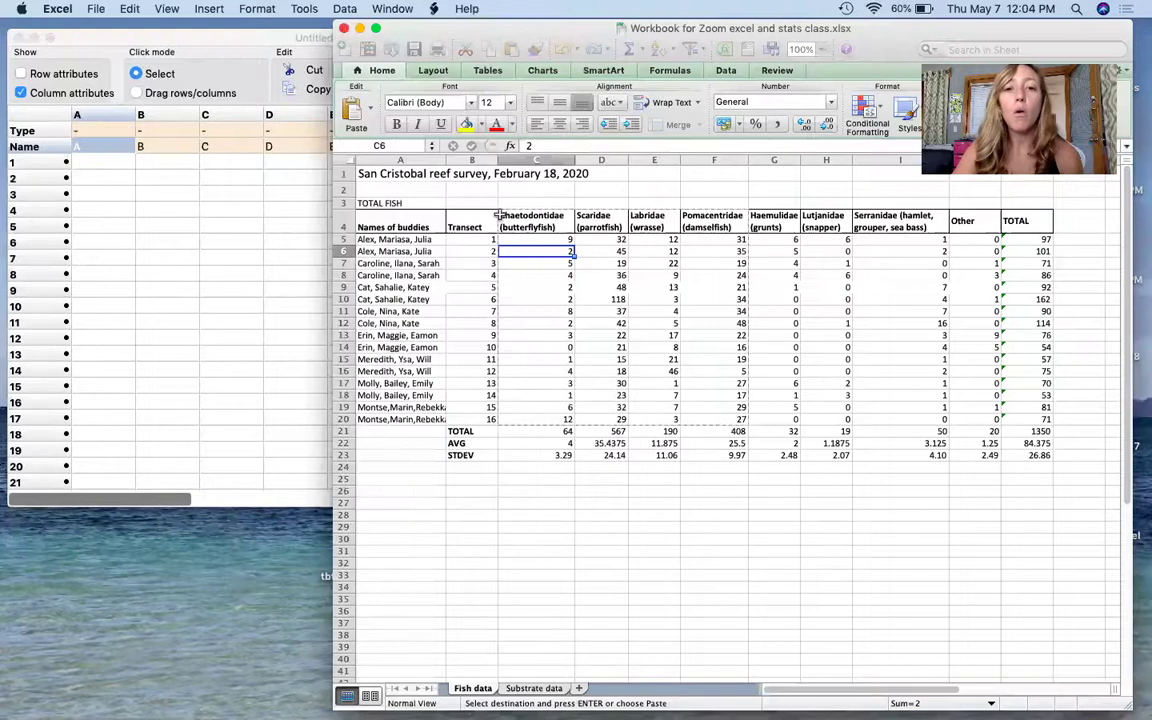
left_click_drag(531, 221, 712, 418)
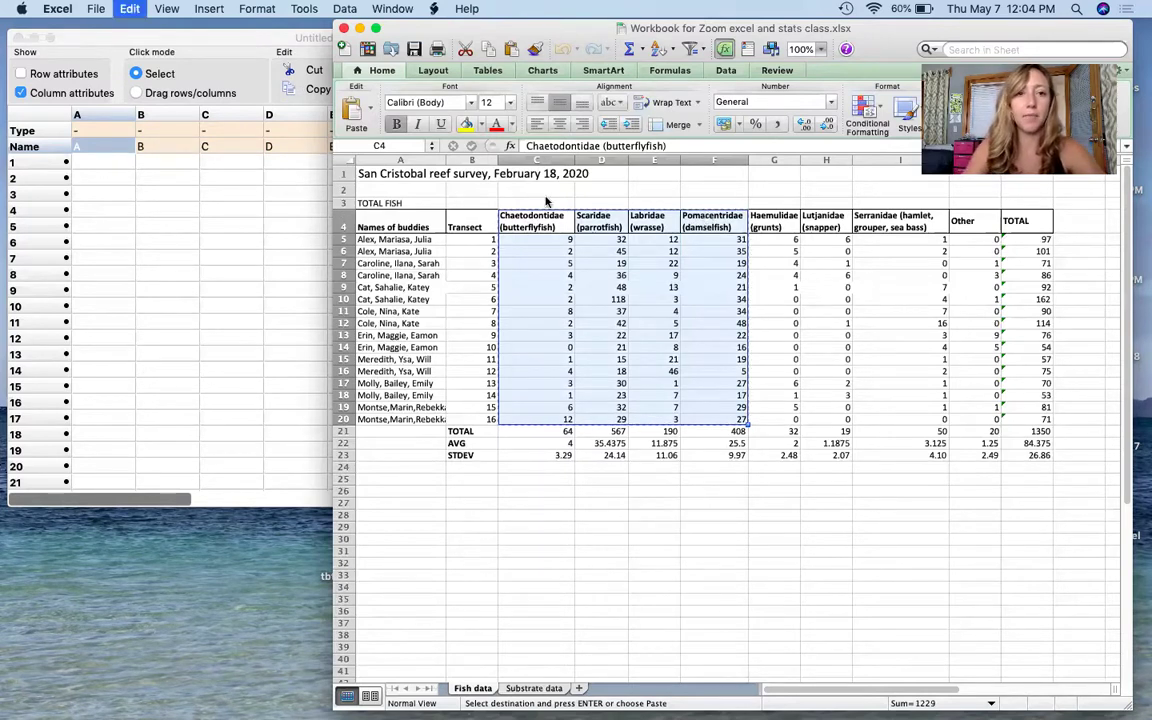
left_click(90, 148)
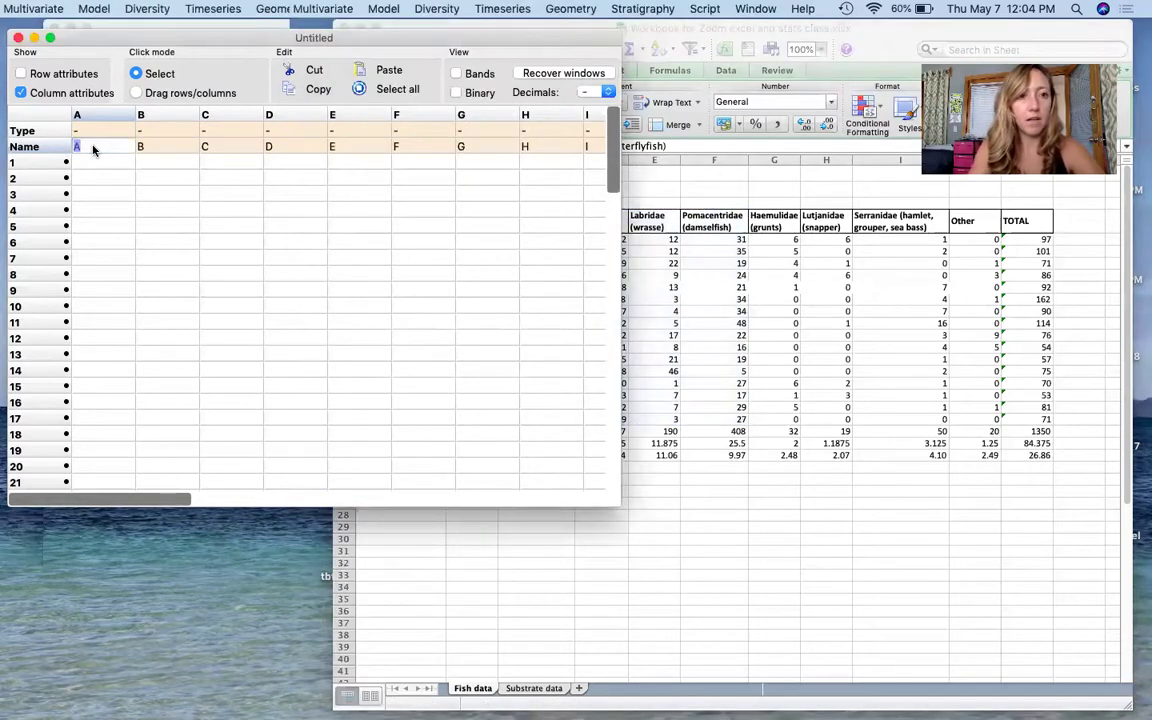
- Paste the counts as four family columns, Chaetodontidae to Pomacentridae, and select rows 1–16
key("super+v")
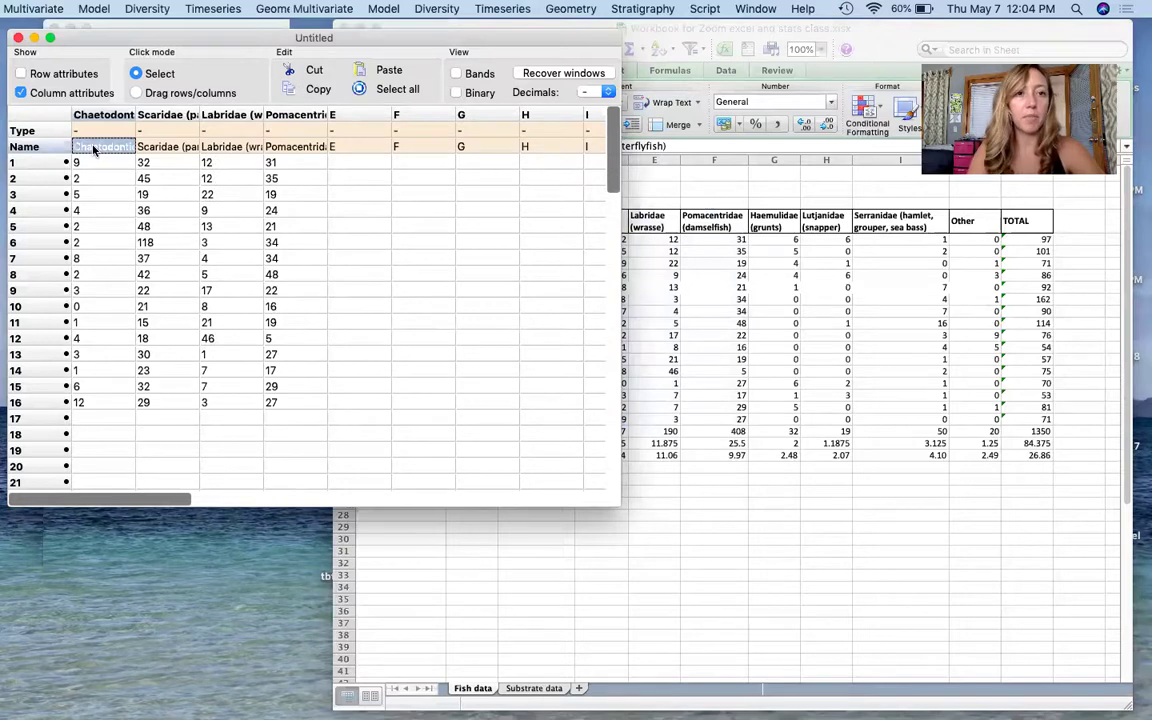
left_click(174, 164)
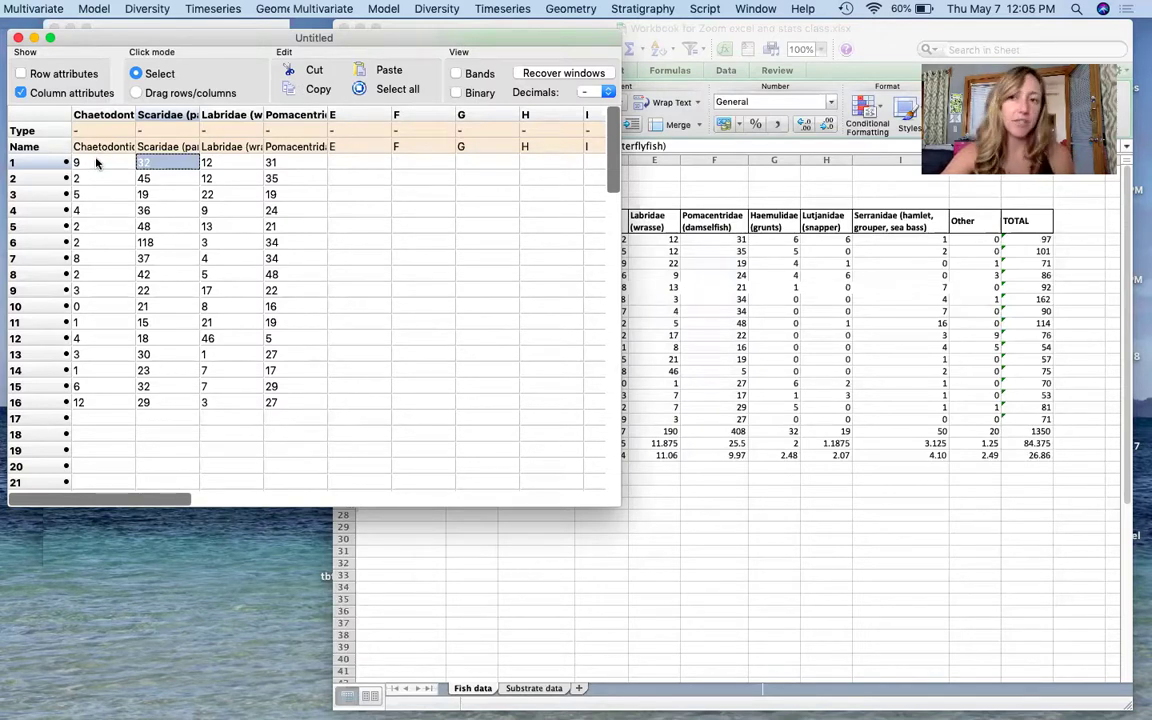
left_click_drag(97, 162, 300, 402)
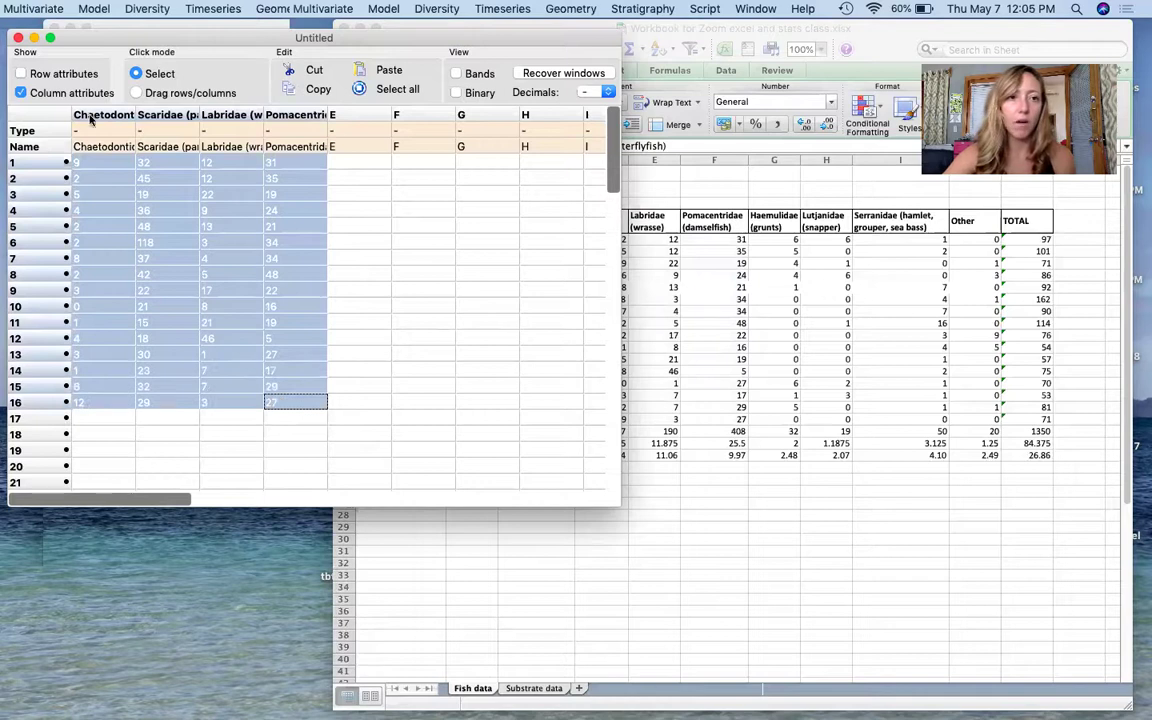
left_click(85, 146)
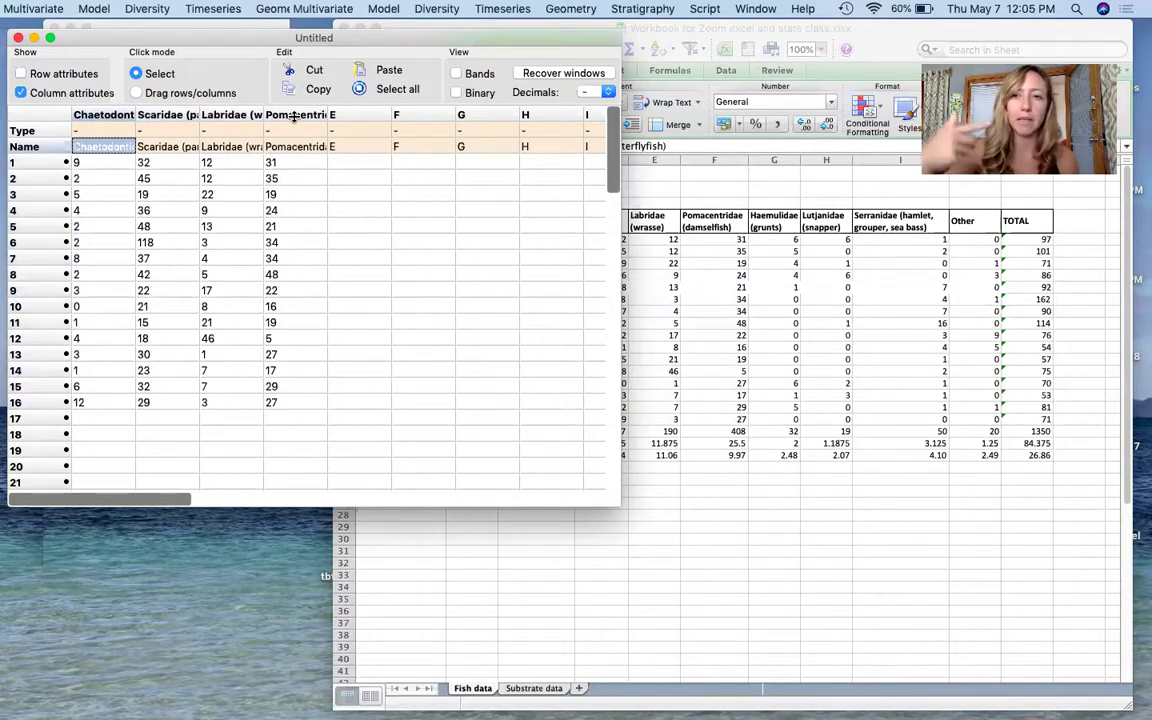
left_click_drag(112, 162, 283, 404)
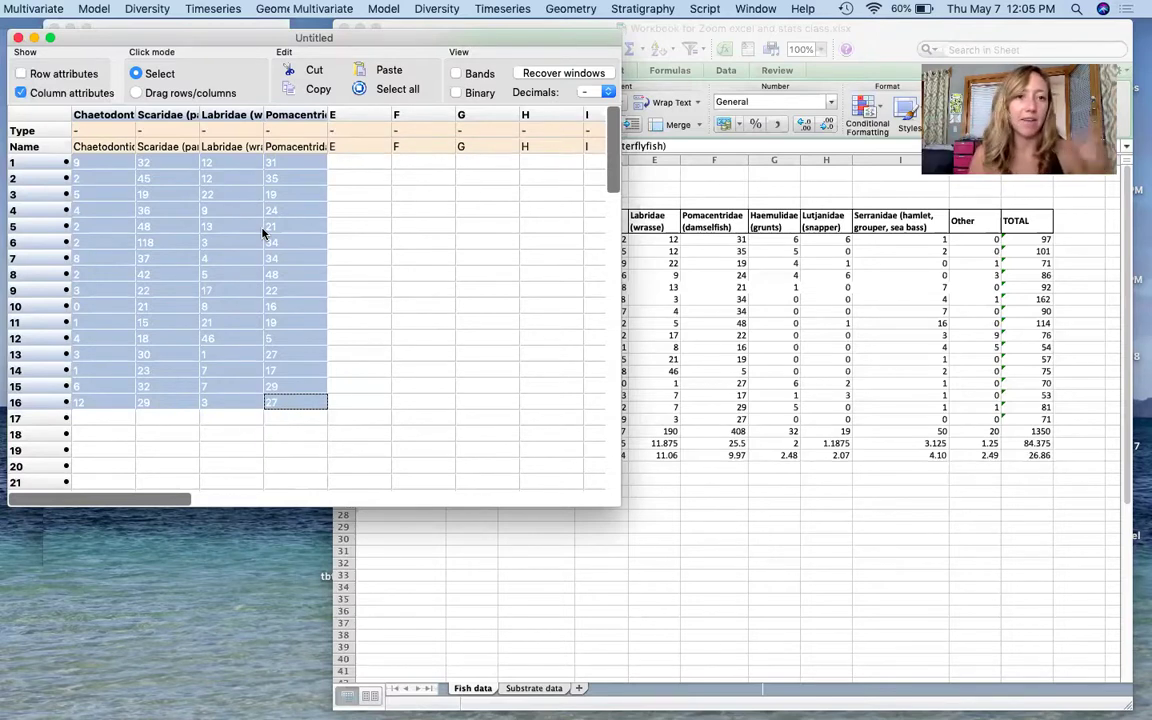
- Run Univariate summary statistics on the four families and enlarge the table to show every column
left_click(240, 8)
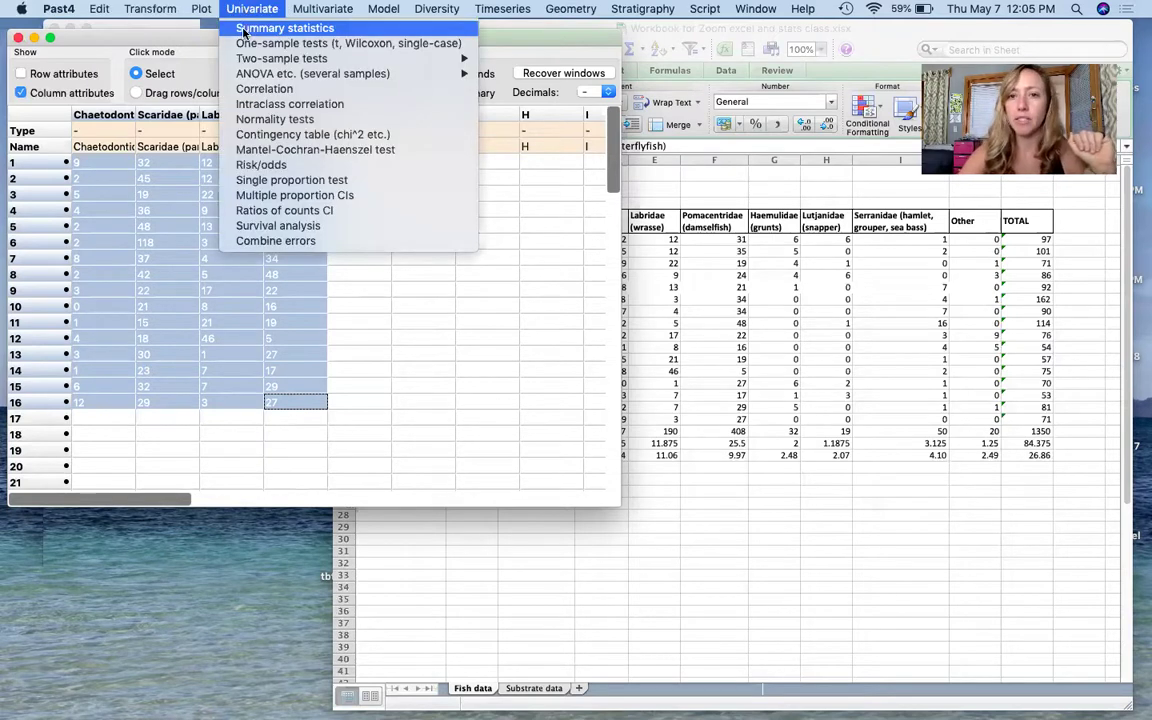
left_click(243, 30)
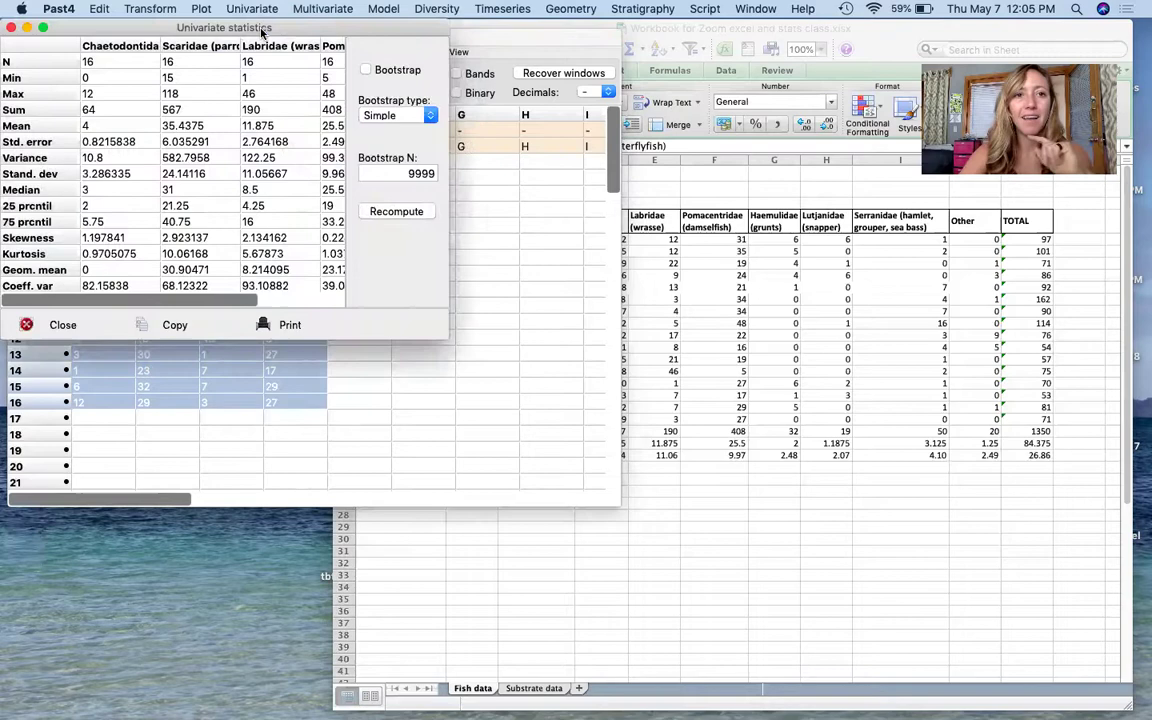
left_click_drag(255, 31, 614, 164)
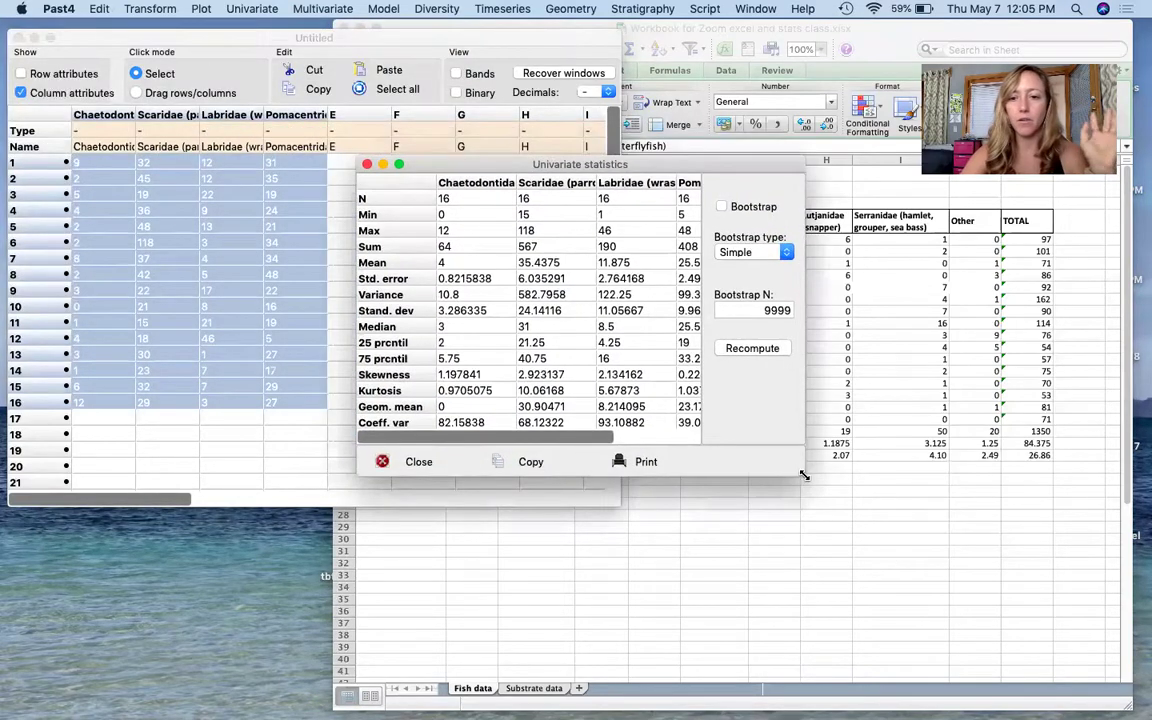
left_click_drag(776, 468, 905, 580)
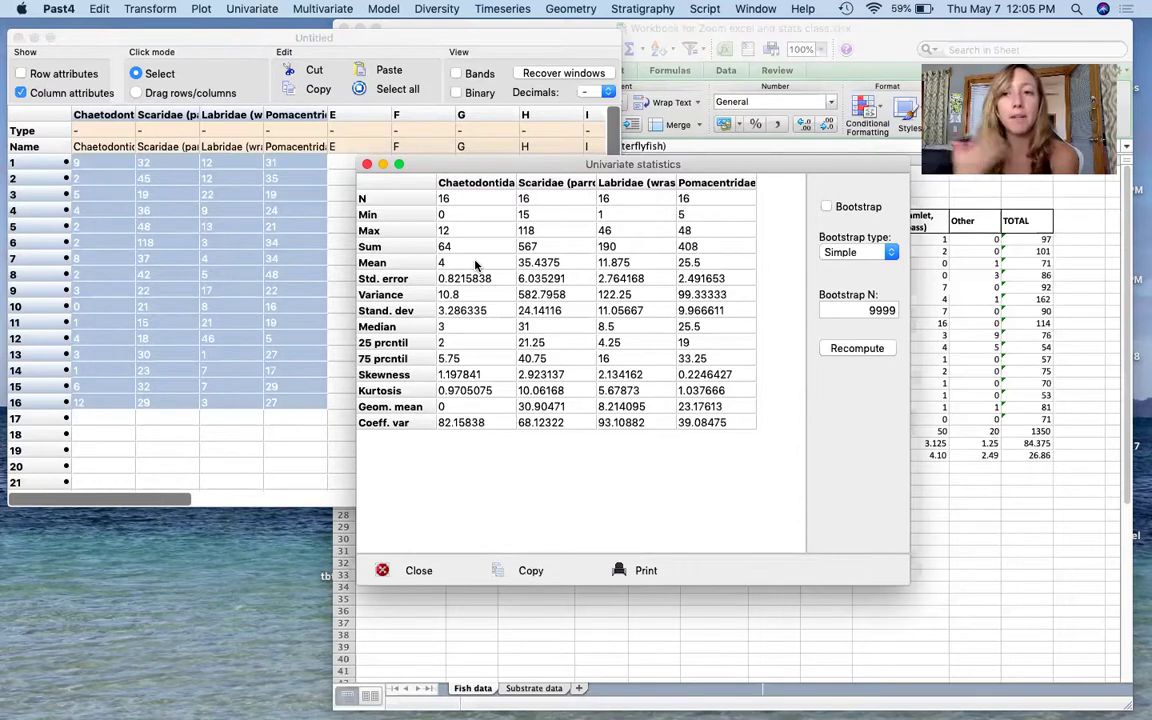
- Close the statistics and chart the four families' mean counts as bars with standard-error whiskers
left_click(367, 164)
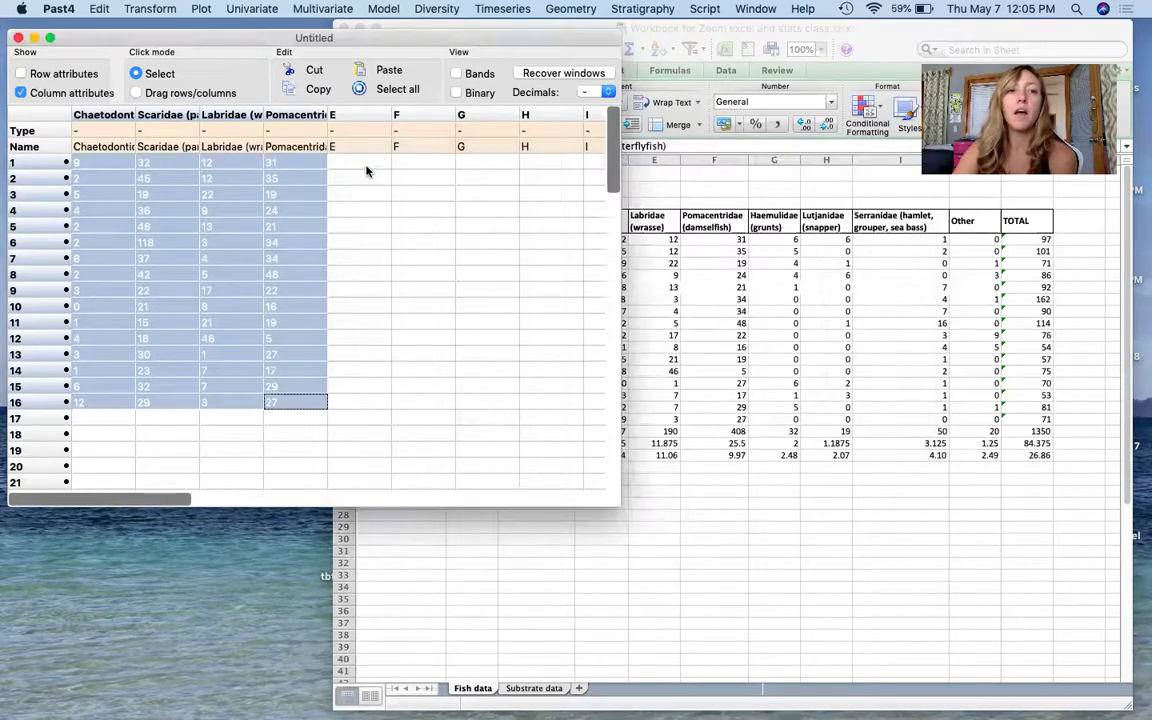
left_click(204, 8)
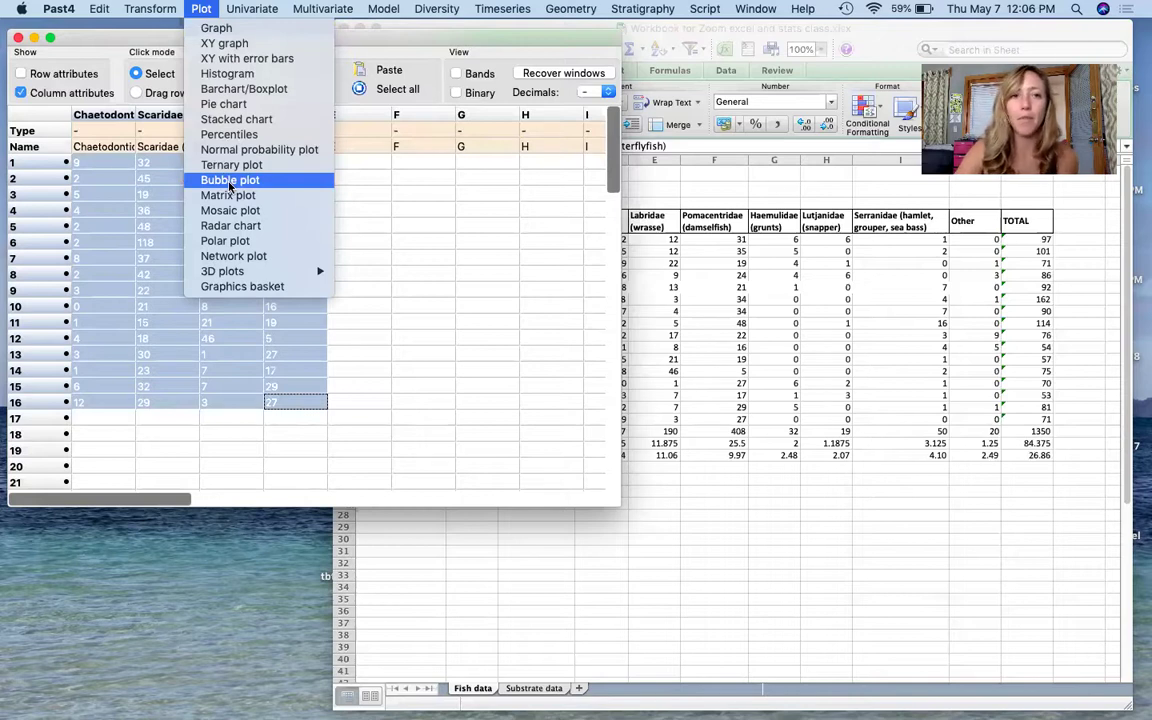
left_click(240, 91)
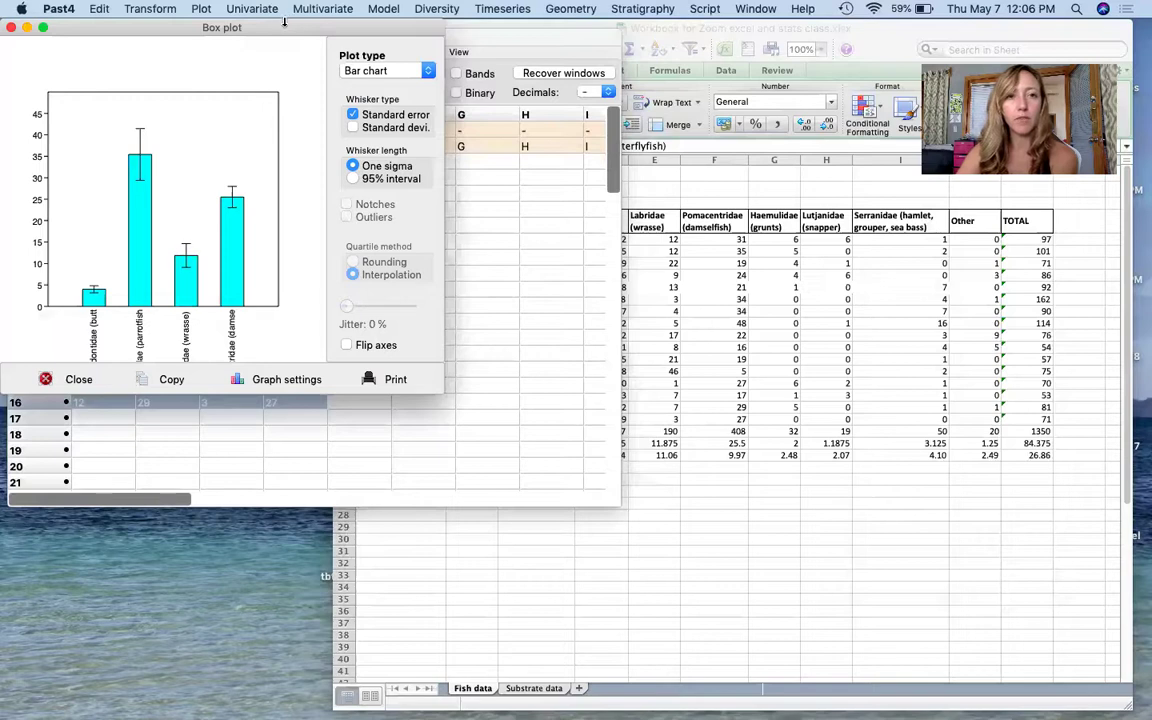
left_click_drag(282, 32, 684, 124)
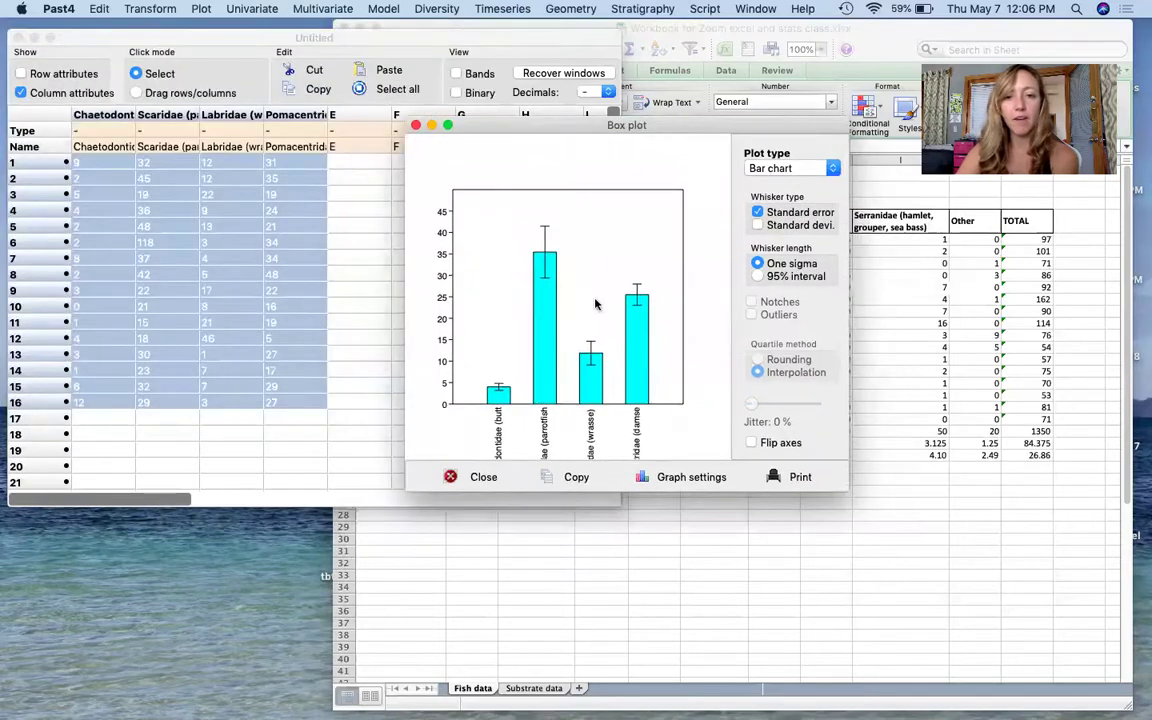
left_click_drag(846, 489, 912, 567)
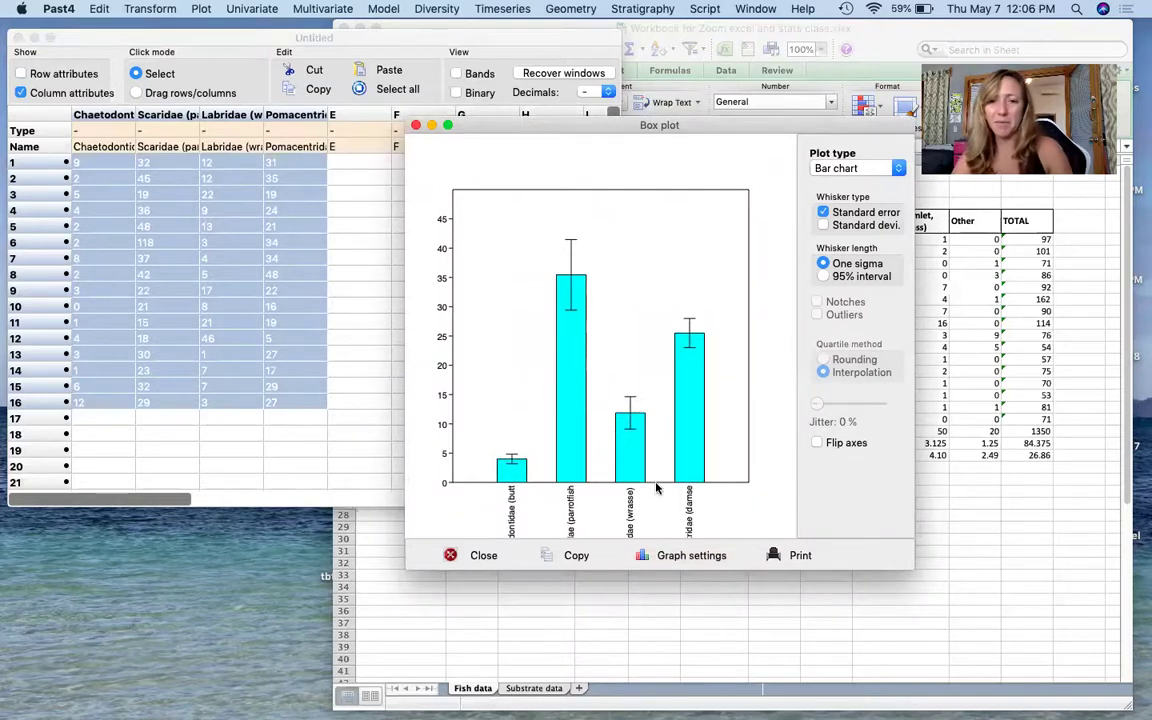
left_click(688, 553)
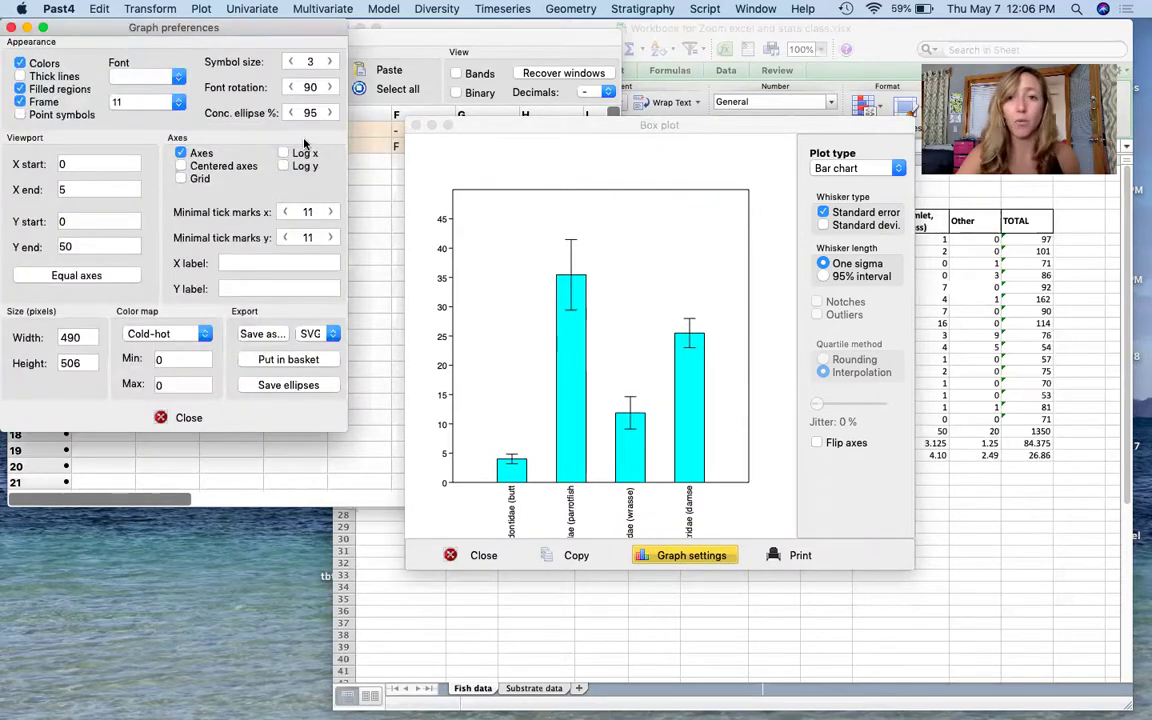
- Switch the whiskers to standard deviation, change the plot to a box plot, then close it
left_click(13, 28)
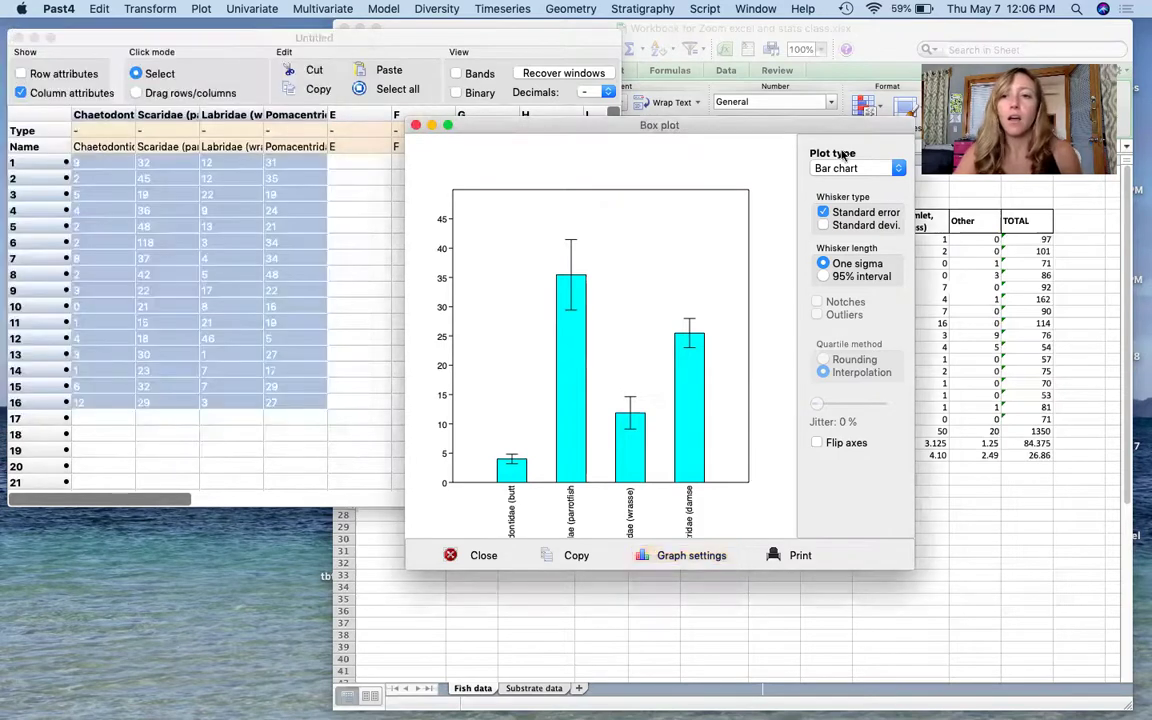
left_click(823, 225)
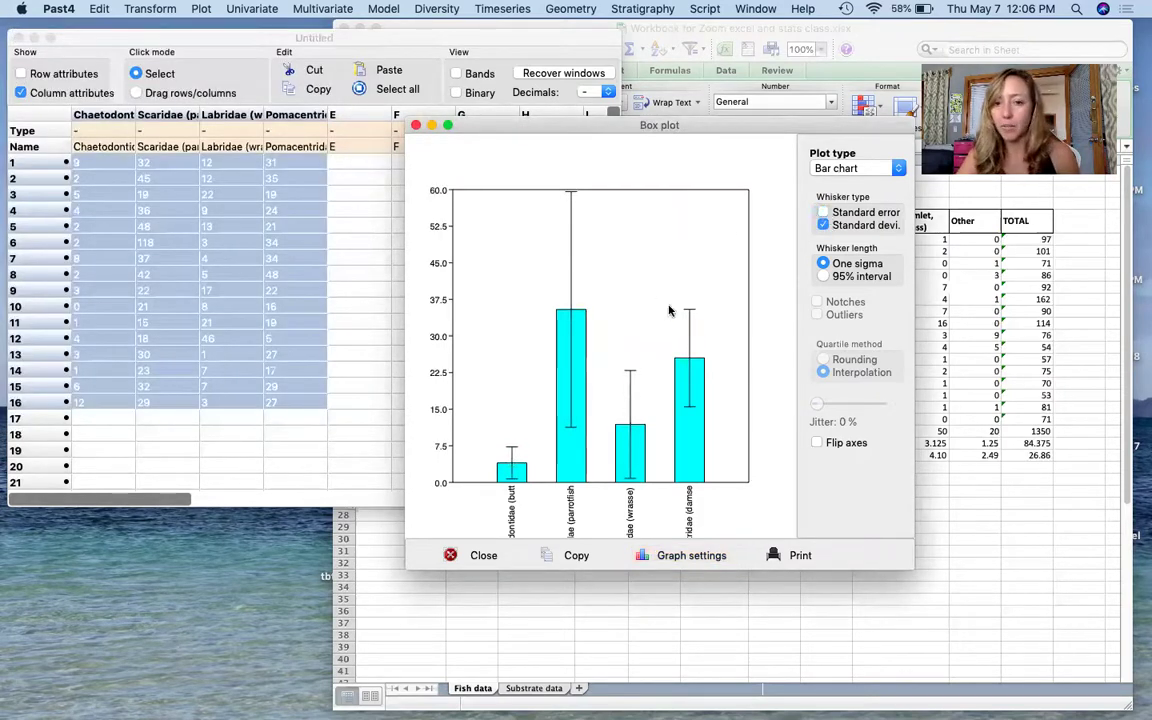
left_click(887, 169)
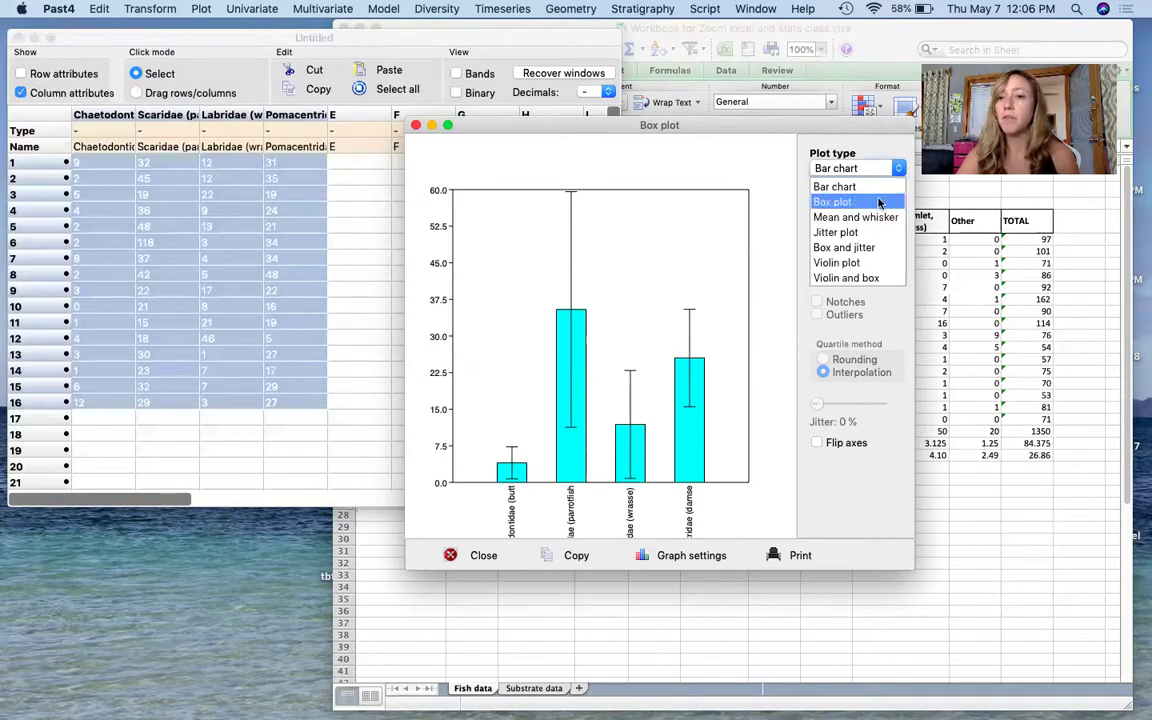
left_click(878, 203)
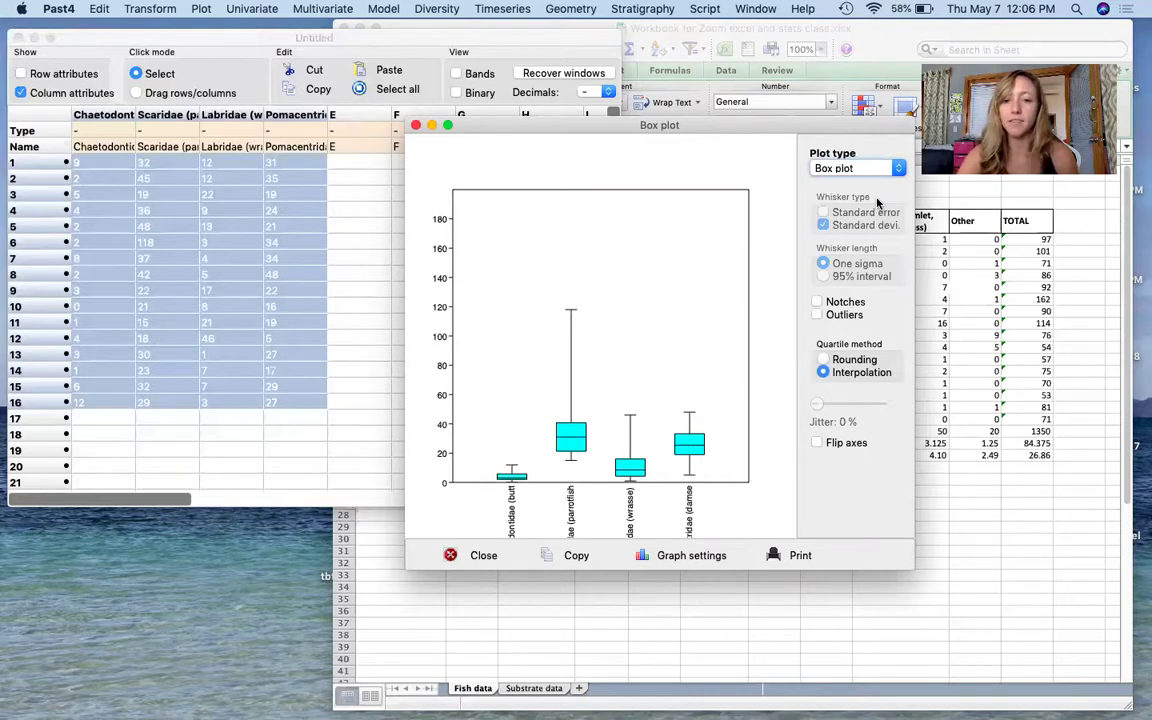
left_click(417, 125)
- Deselect the four count columns and browse the Help, Univariate and Plot menus
left_click(355, 162)
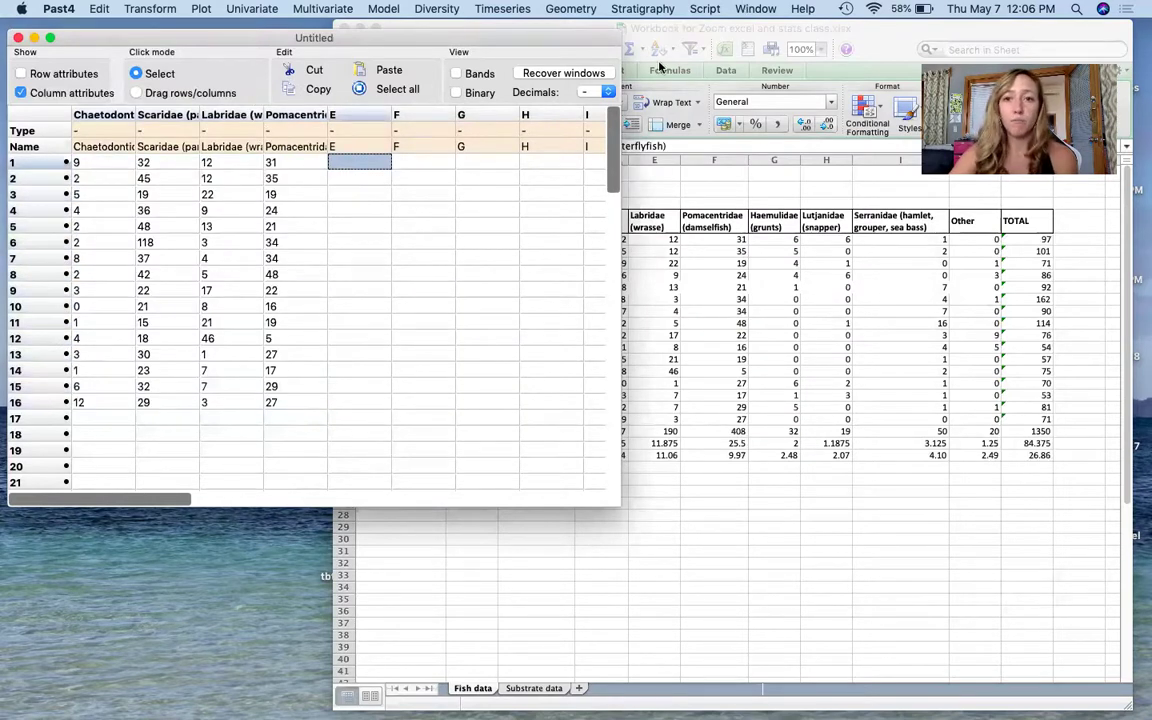
left_click(797, 9)
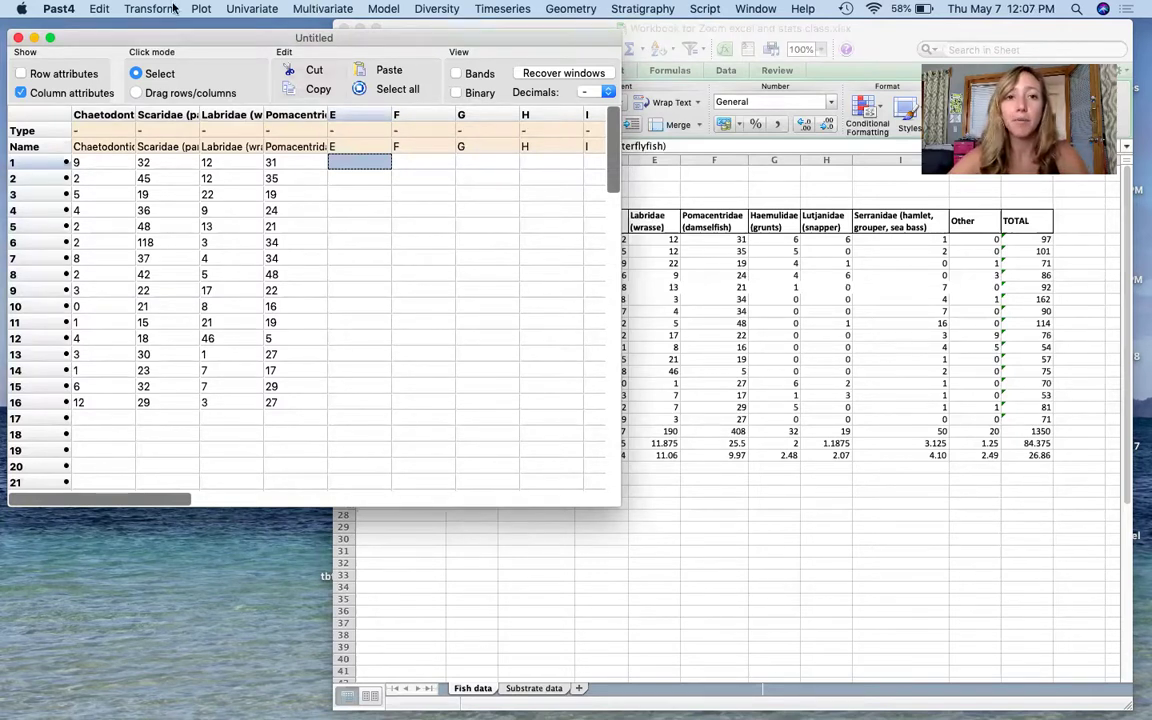
left_click(251, 8)
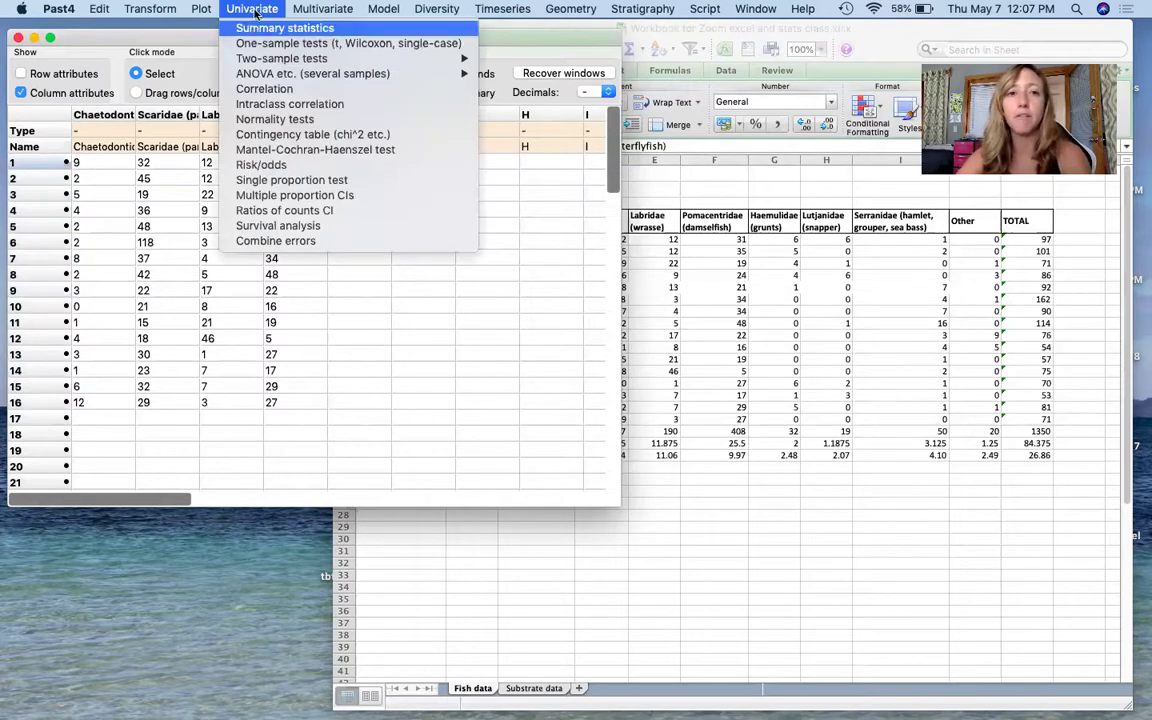
mouse_move(204, 8)
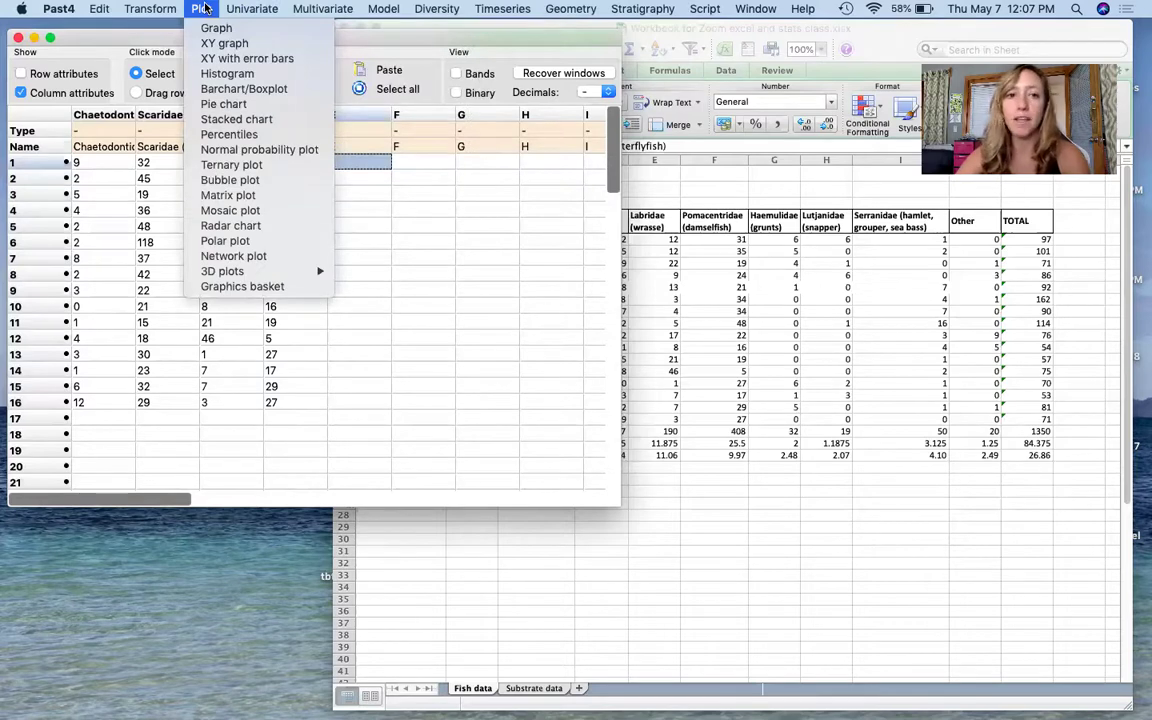